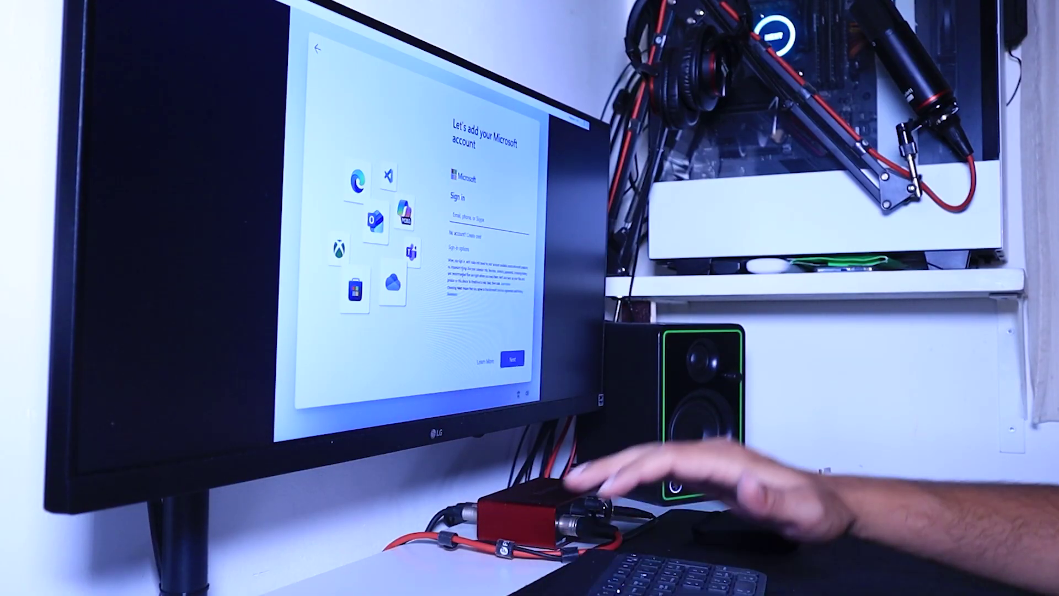
Step: Open Command Prompt over setup and run 'start ms-cxh:localonly' for local account creation
{"action": "key", "text": "shift+F10"}
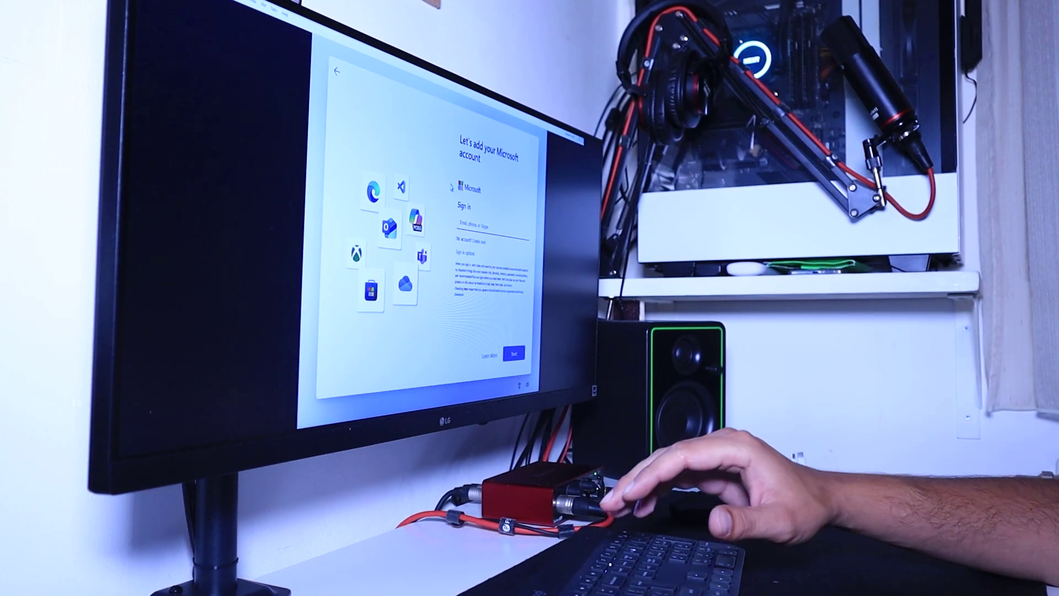
{"action": "key", "text": "shift+F10"}
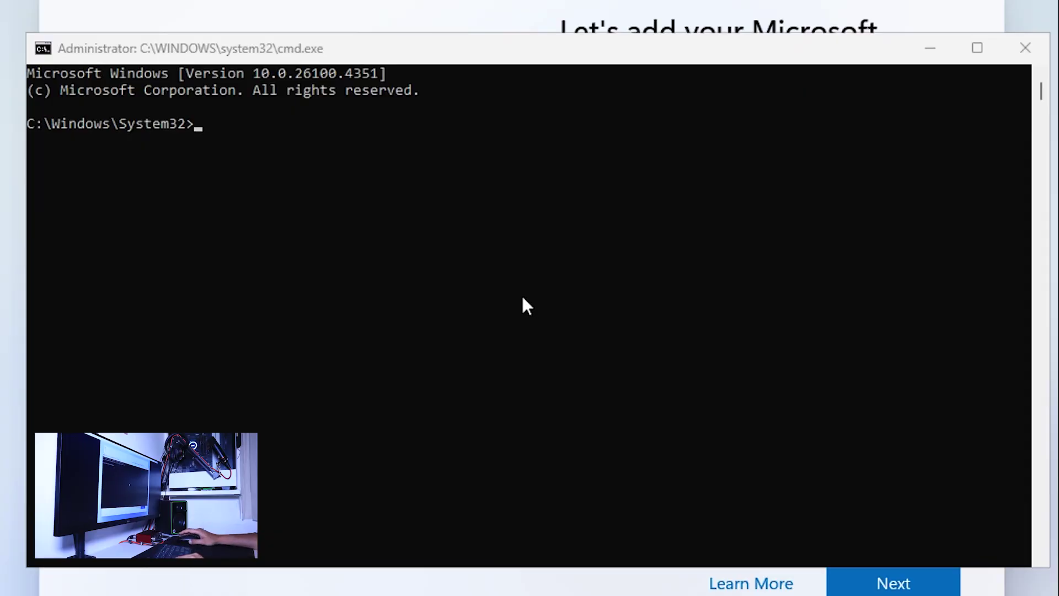
{"action": "left_click", "coordinate": [427, 266]}
{"action": "type", "text": "s-"}
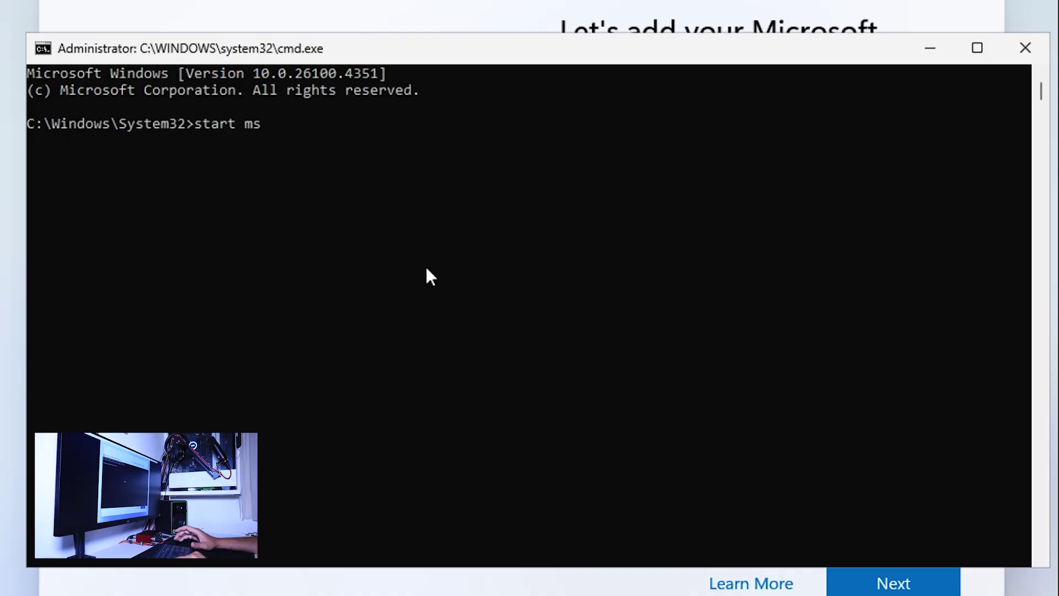
{"action": "type", "text": "cxh:"}
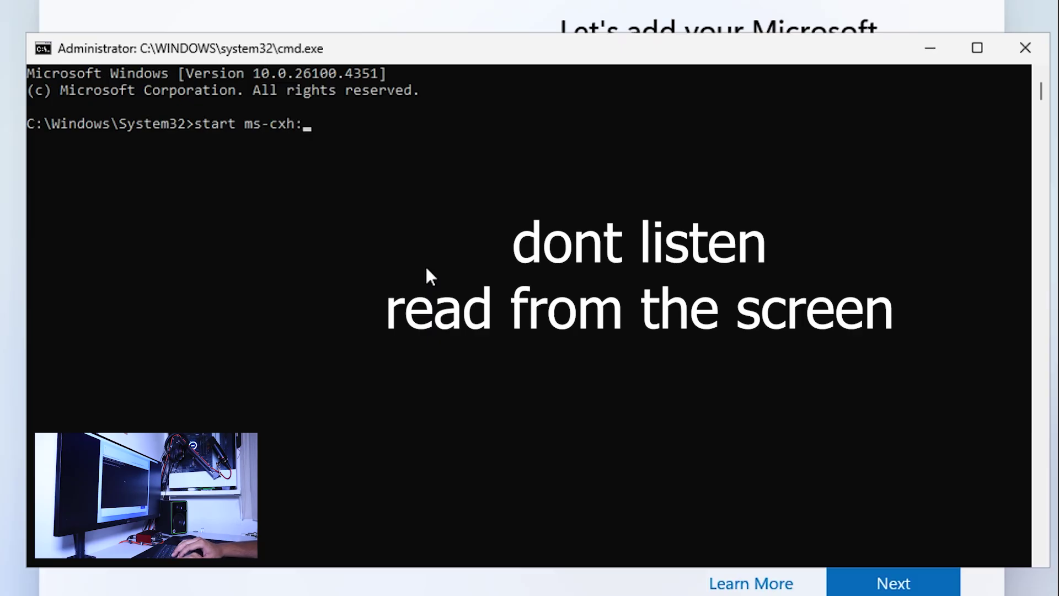
{"action": "type", "text": "local"}
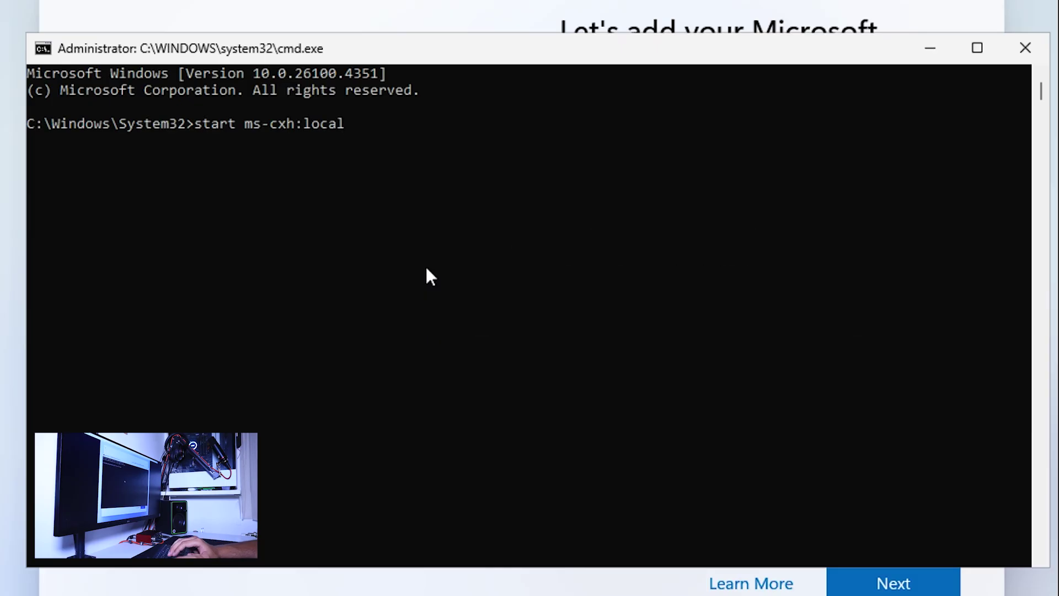
{"action": "type", "text": "only"}
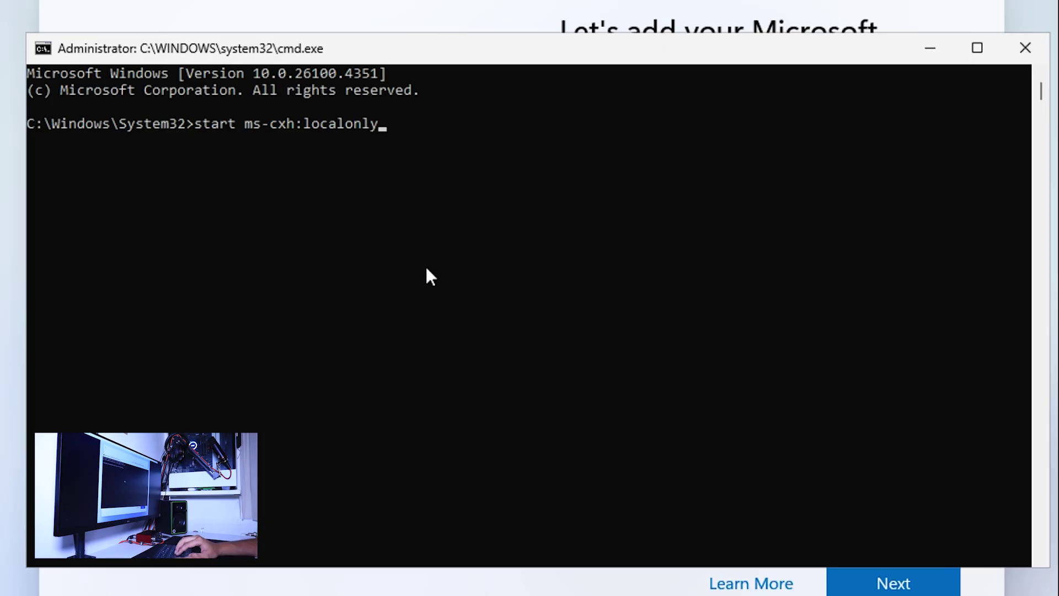
{"action": "key", "text": "Return"}
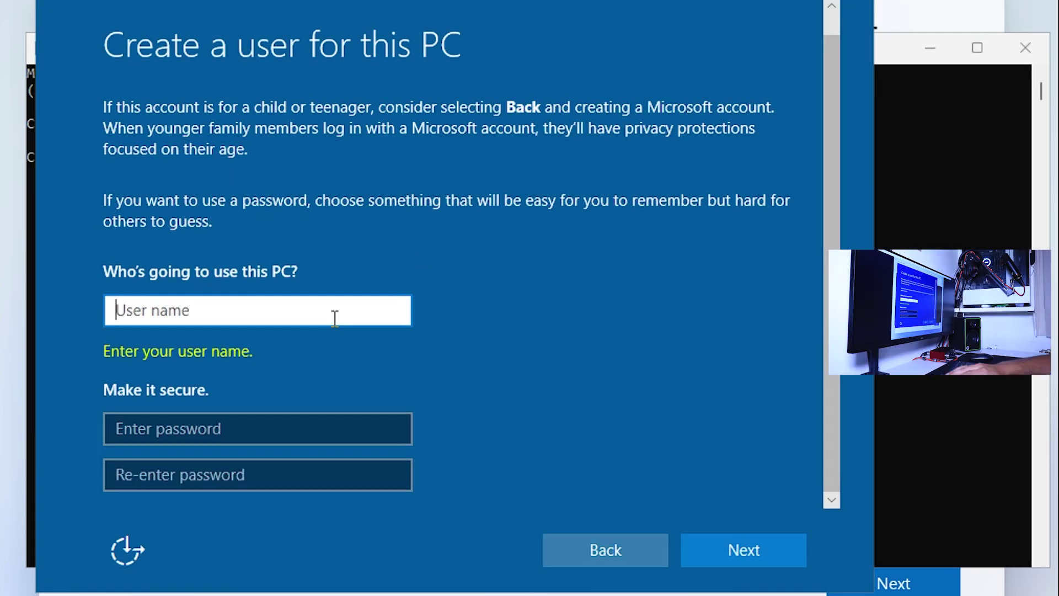
{"action": "type", "text": "test"}
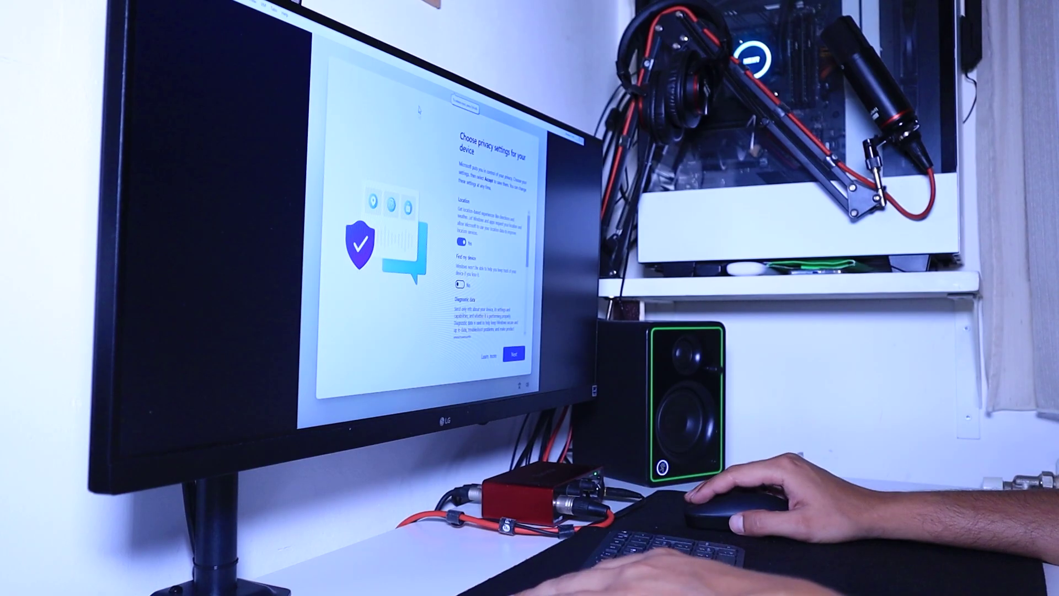
{"action": "scroll", "coordinate": [579, 289], "scroll_direction": "down", "scroll_amount": 3}
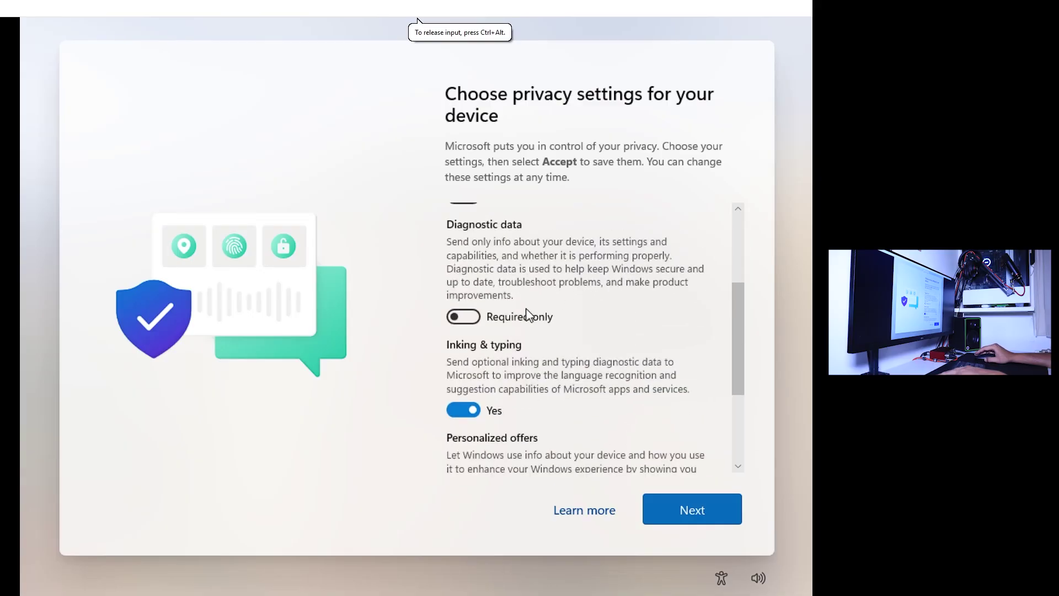
Step: Set Inking & typing and Personalized offers to No on the privacy page
{"action": "left_click", "coordinate": [463, 411]}
{"action": "scroll", "coordinate": [538, 348], "scroll_direction": "down", "scroll_amount": 3}
{"action": "left_click", "coordinate": [463, 387]}
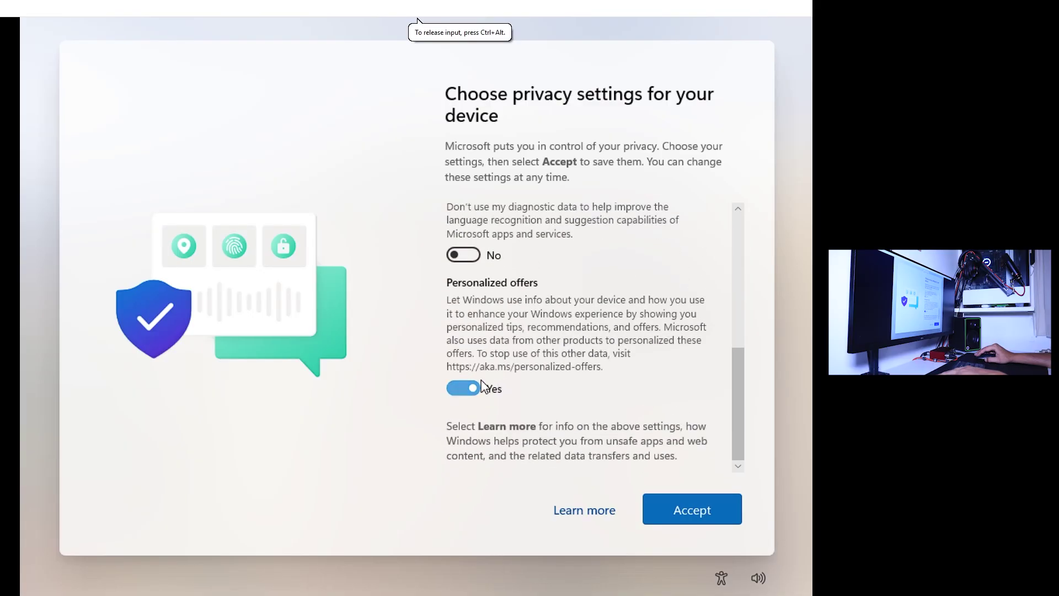